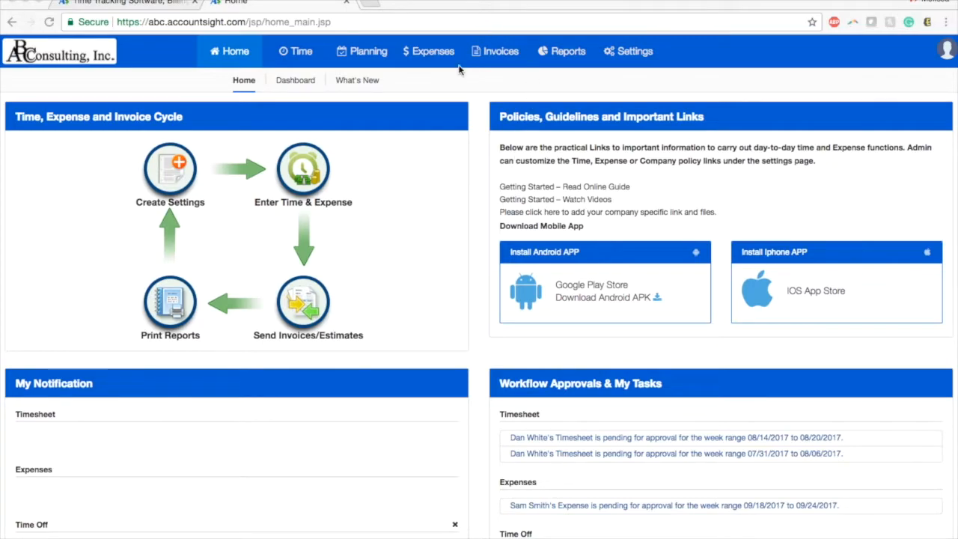
Start a new project invoice for the customer Ecker Design and include its Design Project.
{"action": "left_click", "coordinate": [496, 50]}
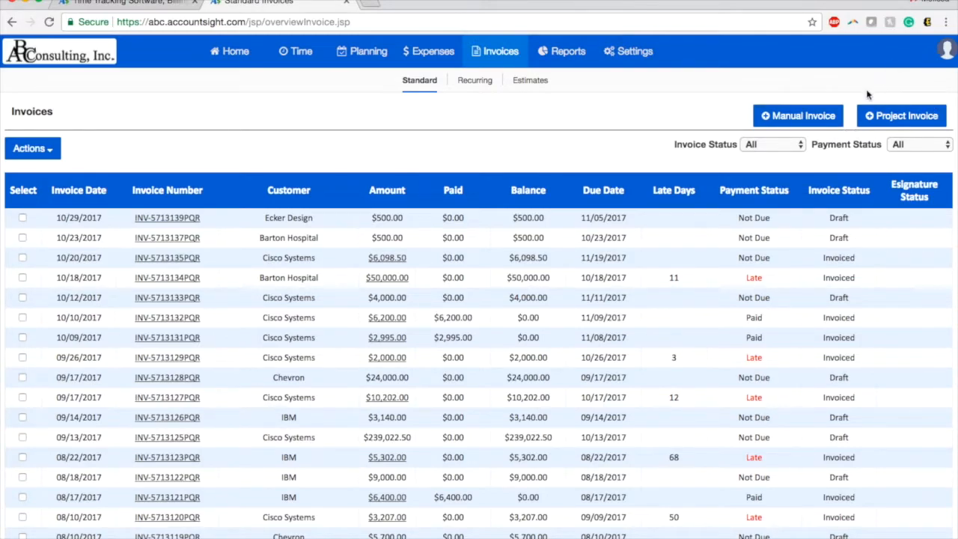
{"action": "left_click", "coordinate": [905, 120]}
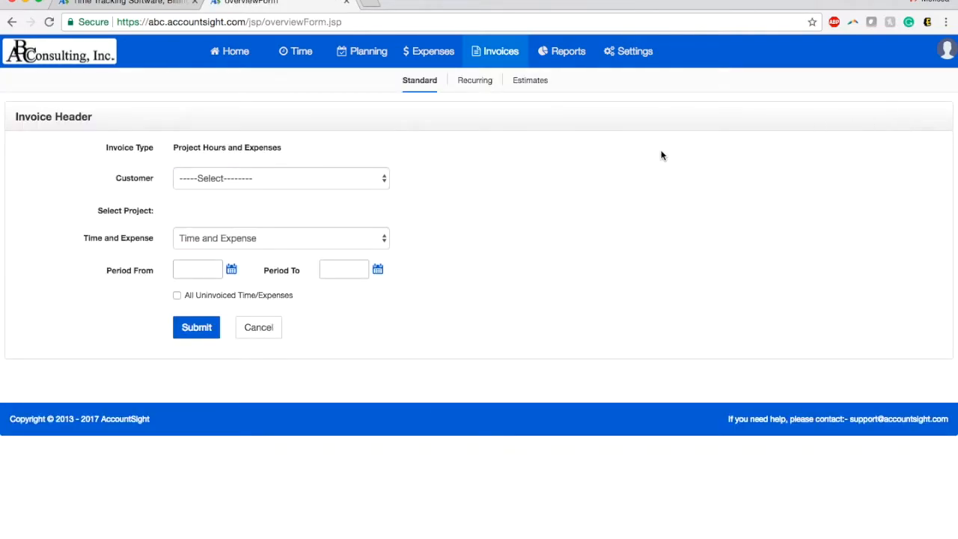
{"action": "left_click", "coordinate": [337, 177]}
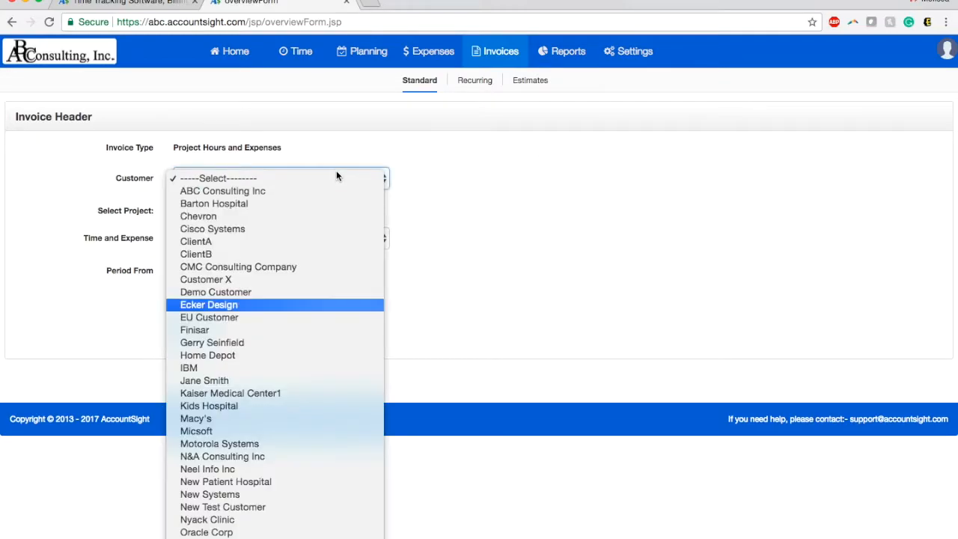
{"action": "left_click", "coordinate": [250, 303]}
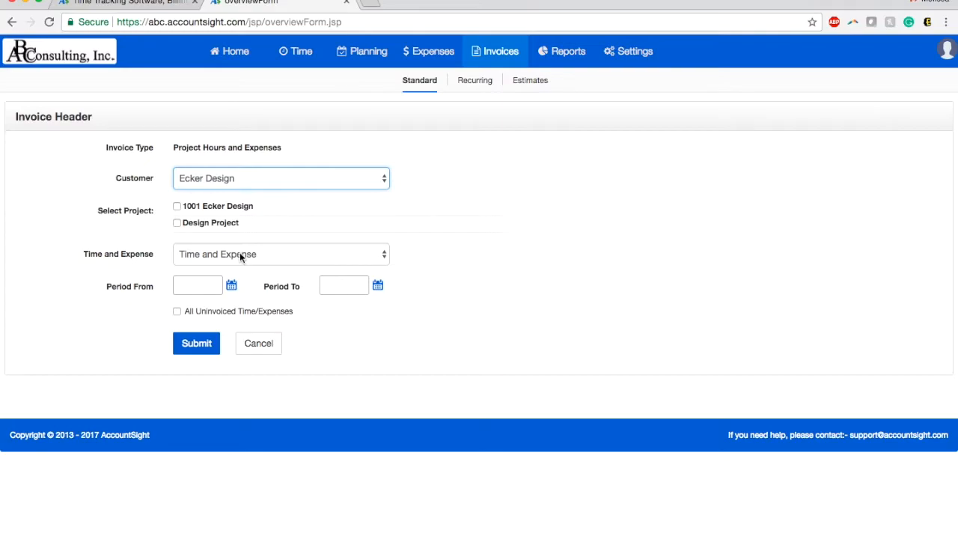
{"action": "left_click", "coordinate": [178, 222]}
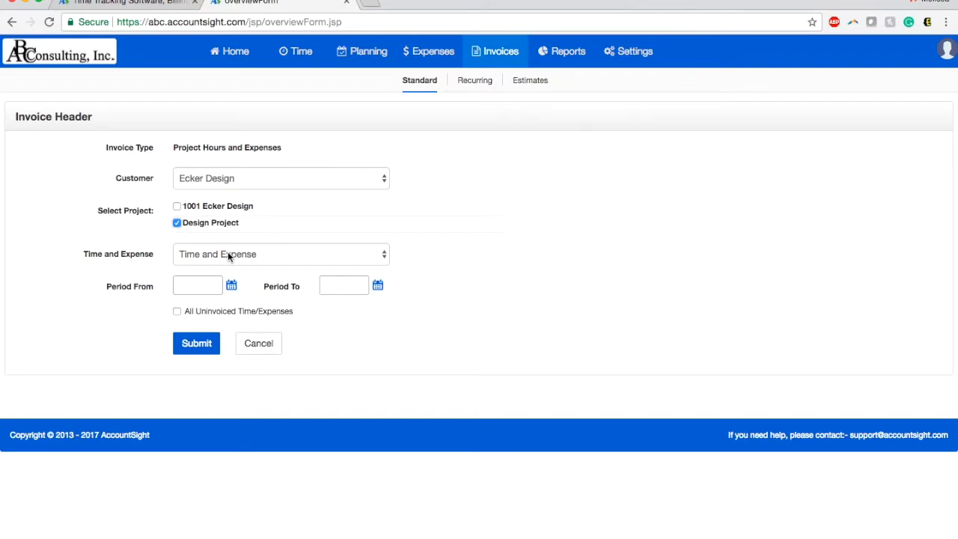
Set the invoice to Time and Expense for the period 10/02/2017 to 10/22/2017 and submit the header.
{"action": "left_click", "coordinate": [228, 256]}
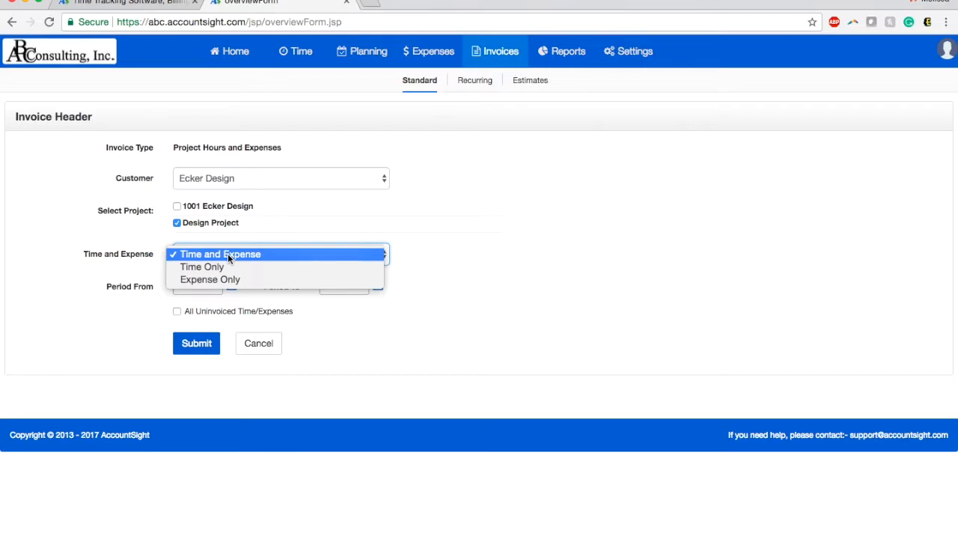
{"action": "left_click", "coordinate": [228, 253]}
{"action": "left_click", "coordinate": [200, 285]}
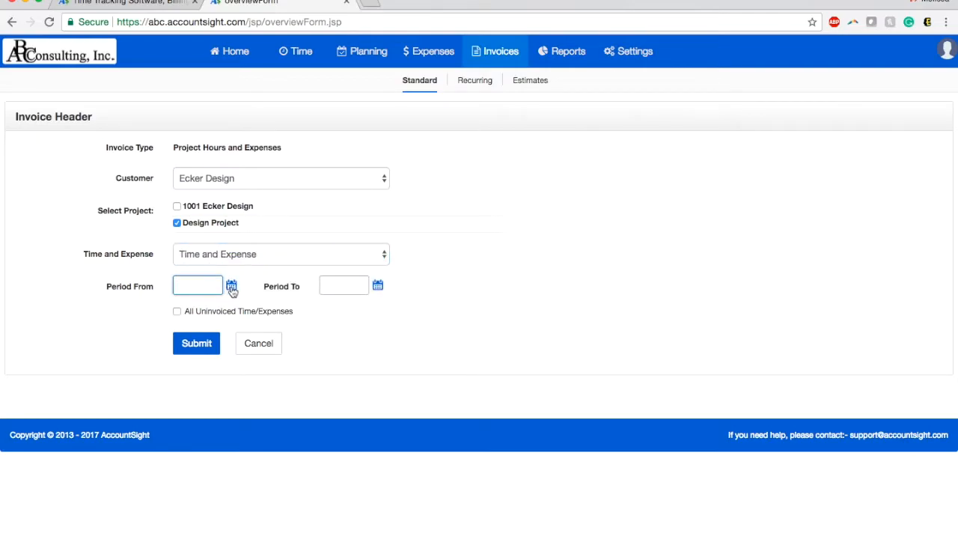
{"action": "left_click", "coordinate": [231, 286]}
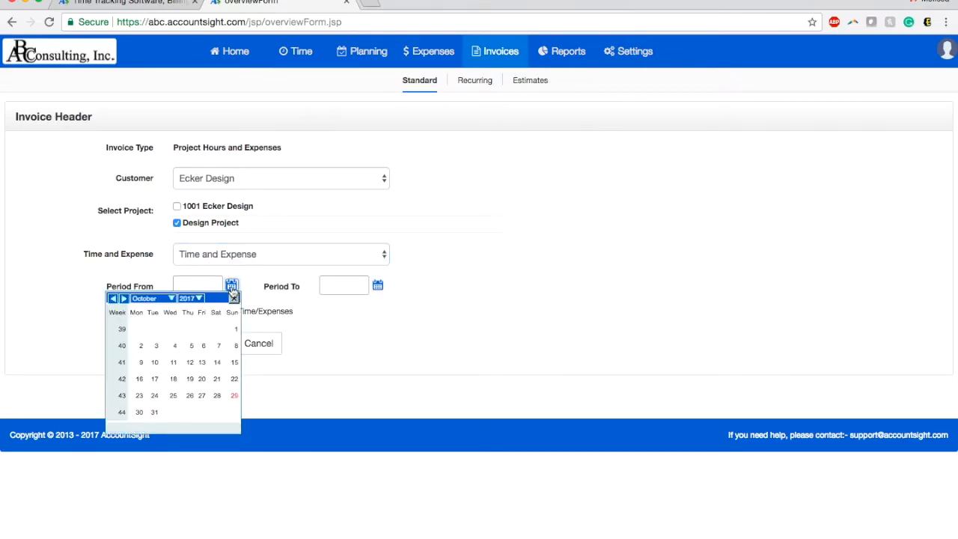
{"action": "left_click", "coordinate": [141, 346]}
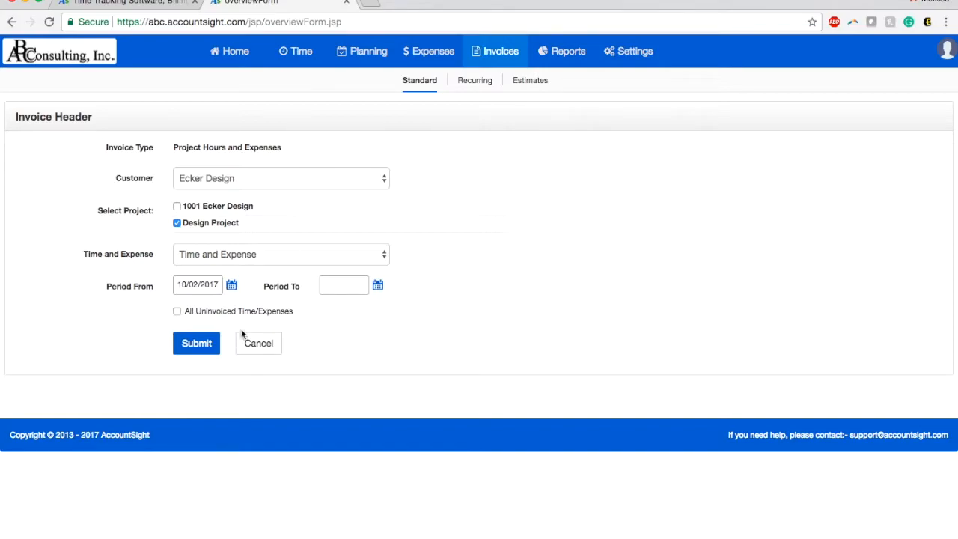
{"action": "left_click", "coordinate": [377, 285]}
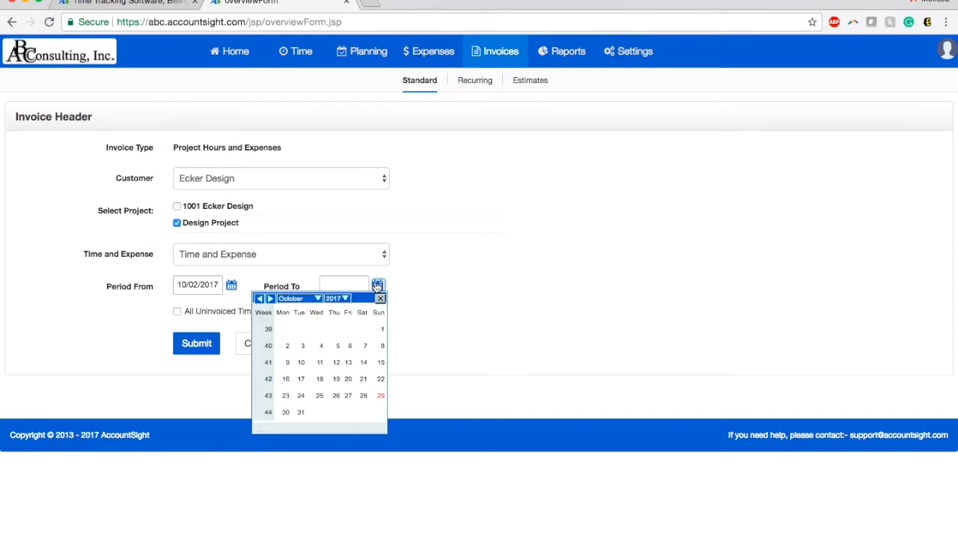
{"action": "left_click", "coordinate": [381, 380]}
{"action": "left_click", "coordinate": [203, 347]}
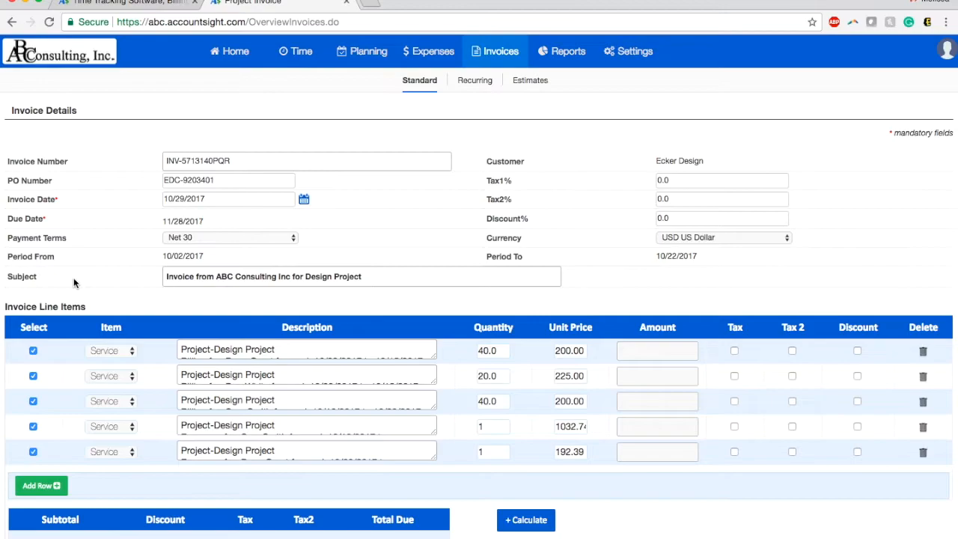
Calculate the line amounts and total of the Design Project invoice covering all uninvoiced items, and save the invoice.
{"action": "scroll", "coordinate": [104, 352], "scroll_direction": "down", "scroll_amount": 2}
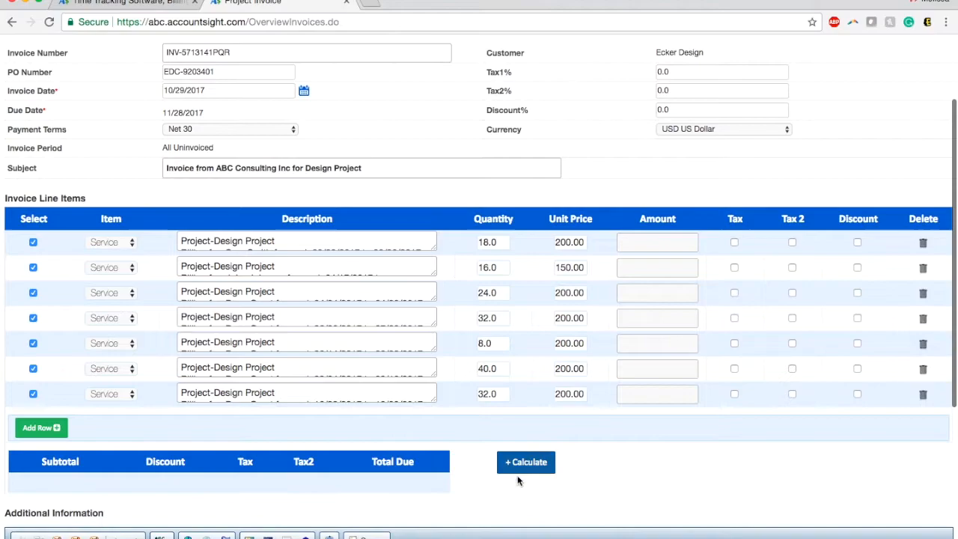
{"action": "left_click", "coordinate": [534, 467]}
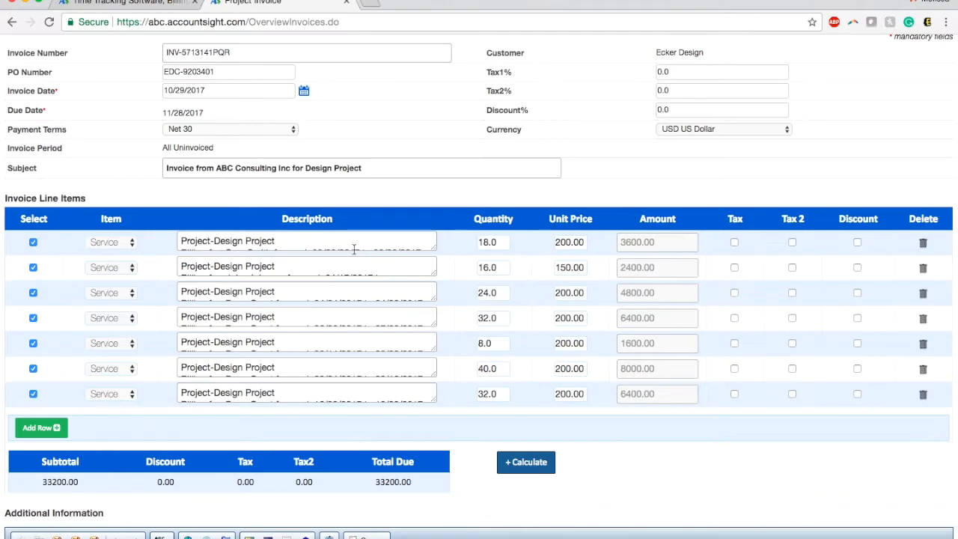
{"action": "scroll", "coordinate": [125, 444], "scroll_direction": "down", "scroll_amount": 5}
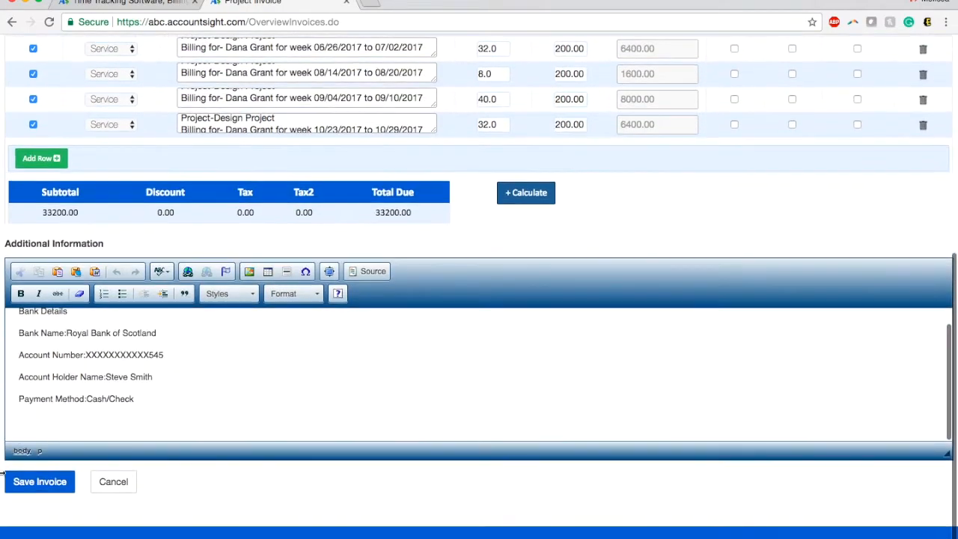
{"action": "left_click", "coordinate": [41, 488]}
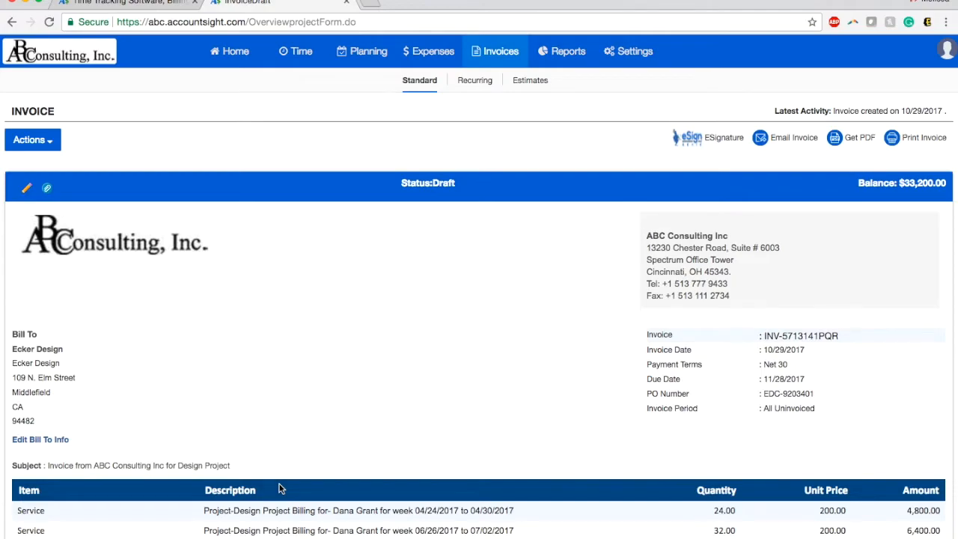
Look over the PDF version of the saved invoice and close it.
{"action": "left_click", "coordinate": [834, 143]}
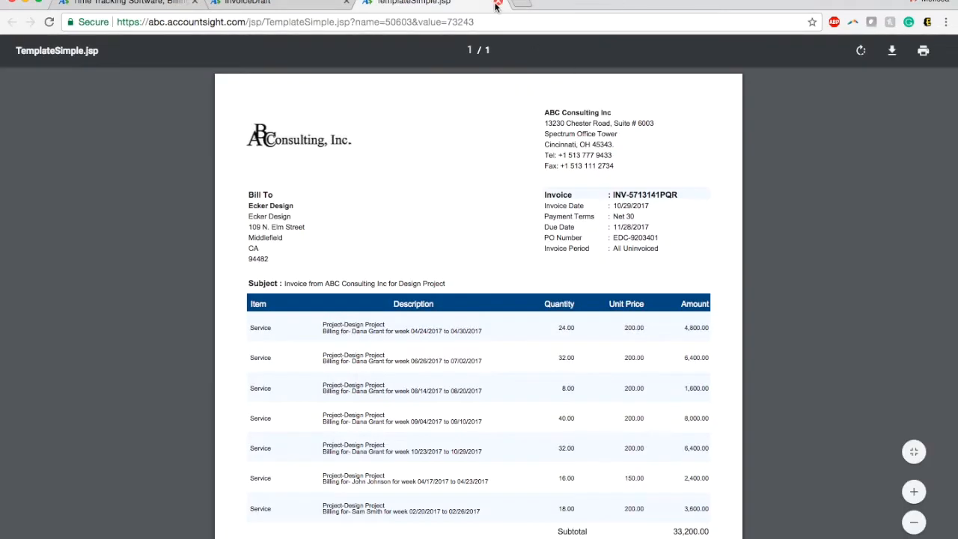
{"action": "scroll", "coordinate": [487, 131], "scroll_direction": "down", "scroll_amount": 2}
{"action": "scroll", "coordinate": [487, 131], "scroll_direction": "up", "scroll_amount": 2}
{"action": "left_click", "coordinate": [499, 3]}
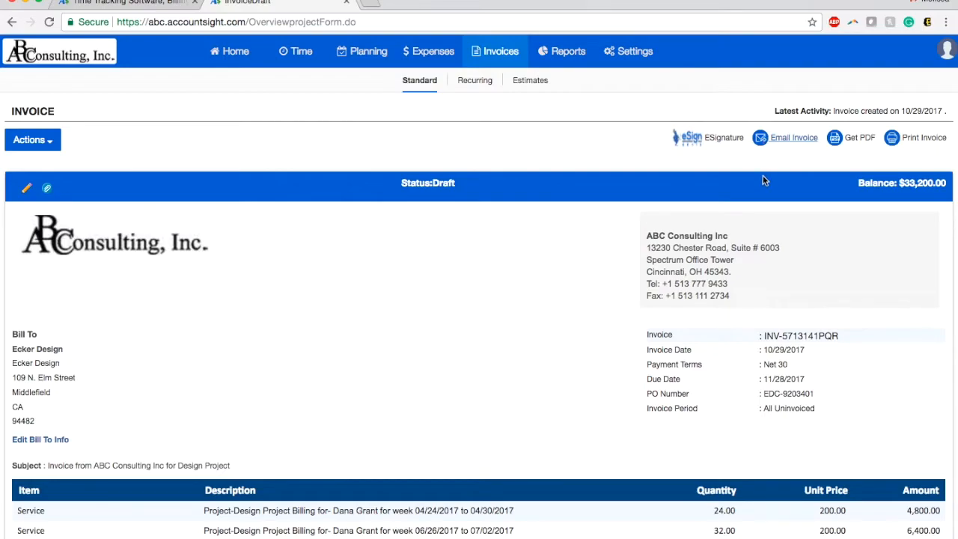
Email the invoice with online payment enabled, entering the recipient's e-mail address, and send it.
{"action": "left_click", "coordinate": [788, 143]}
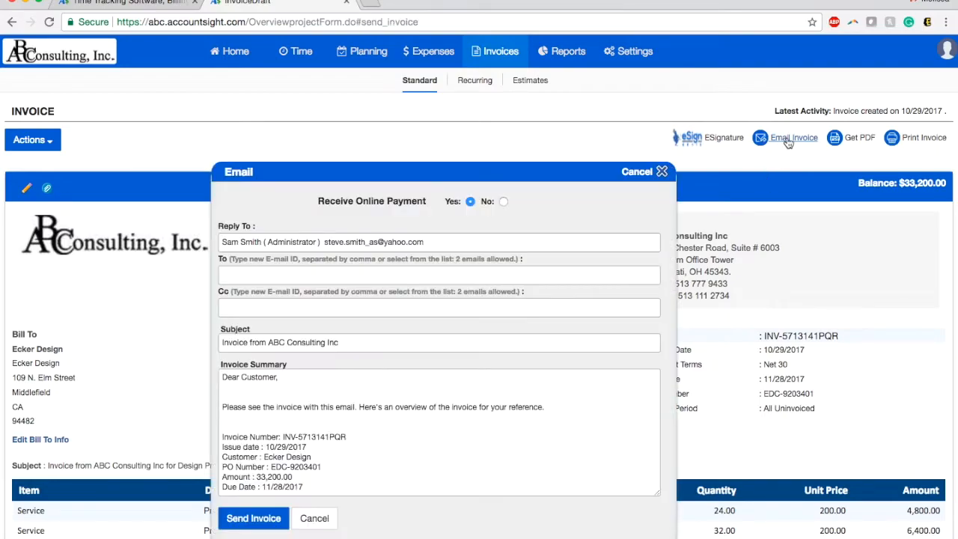
{"action": "left_click", "coordinate": [267, 274]}
{"action": "scroll", "coordinate": [264, 292], "scroll_direction": "down", "scroll_amount": 1}
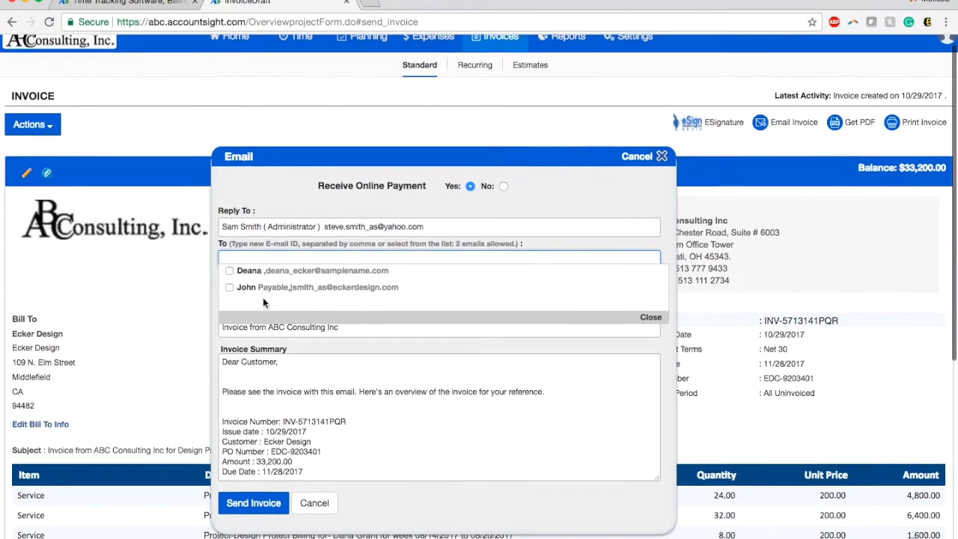
{"action": "type", "text": "M"}
{"action": "left_click", "coordinate": [249, 274]}
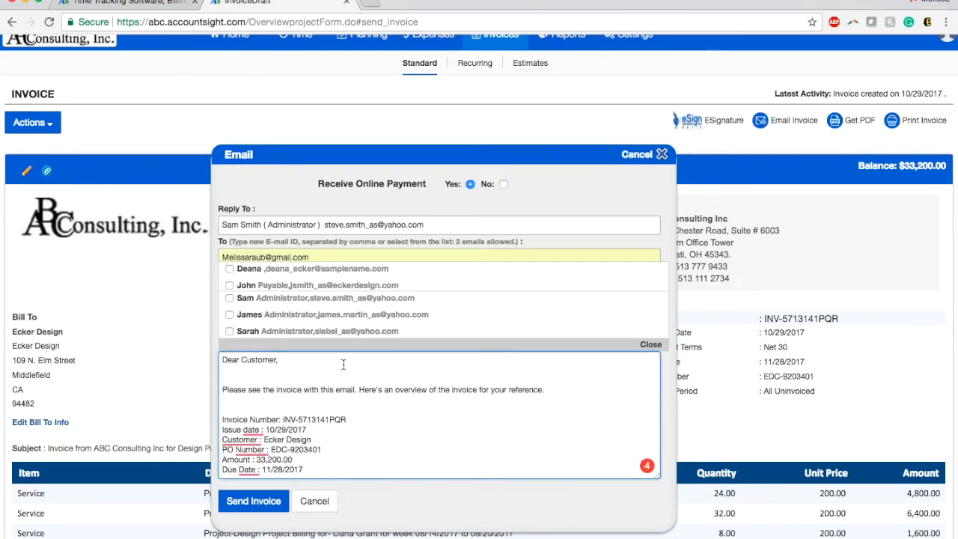
{"action": "left_click", "coordinate": [259, 507]}
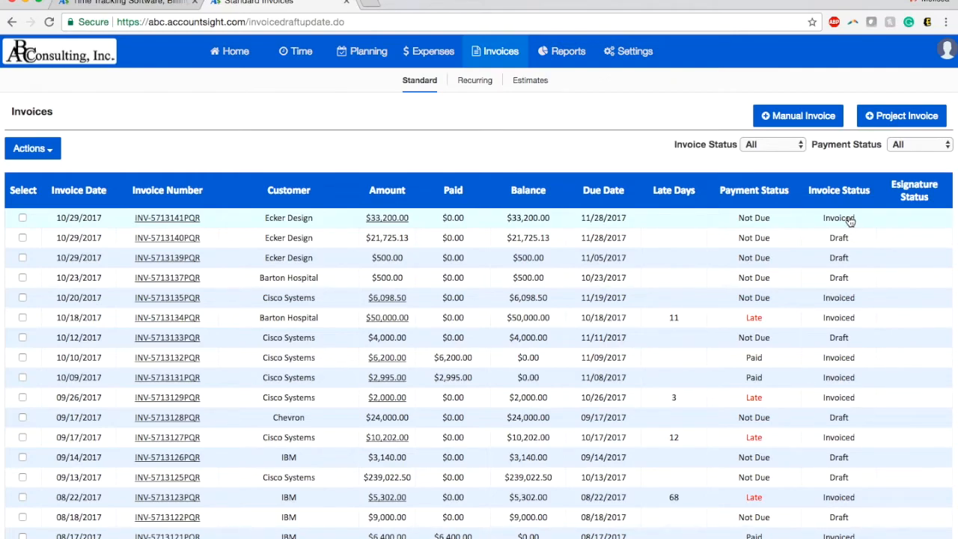
Receive the full payment for the newly sent Ecker Design invoice, choosing a payment method, and save it.
{"action": "left_click", "coordinate": [23, 217]}
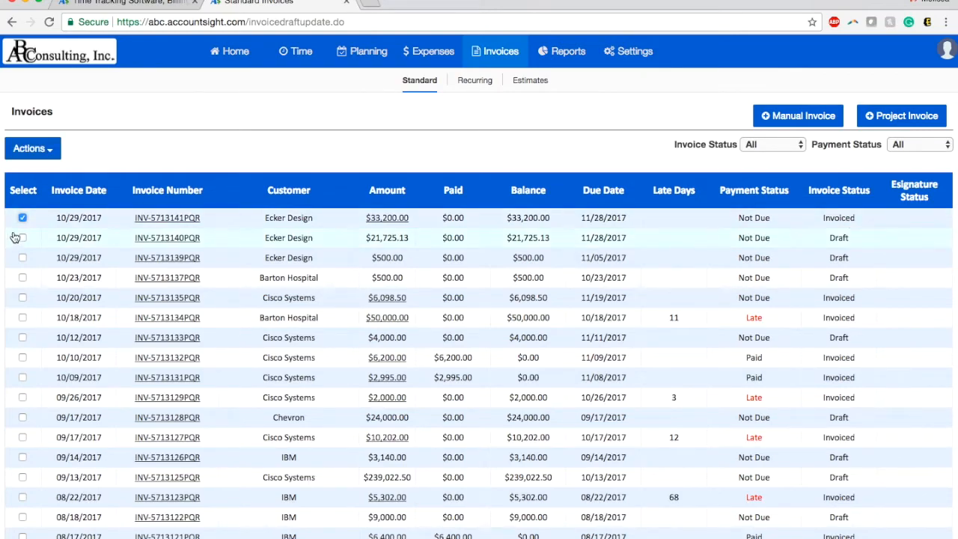
{"action": "left_click", "coordinate": [51, 149]}
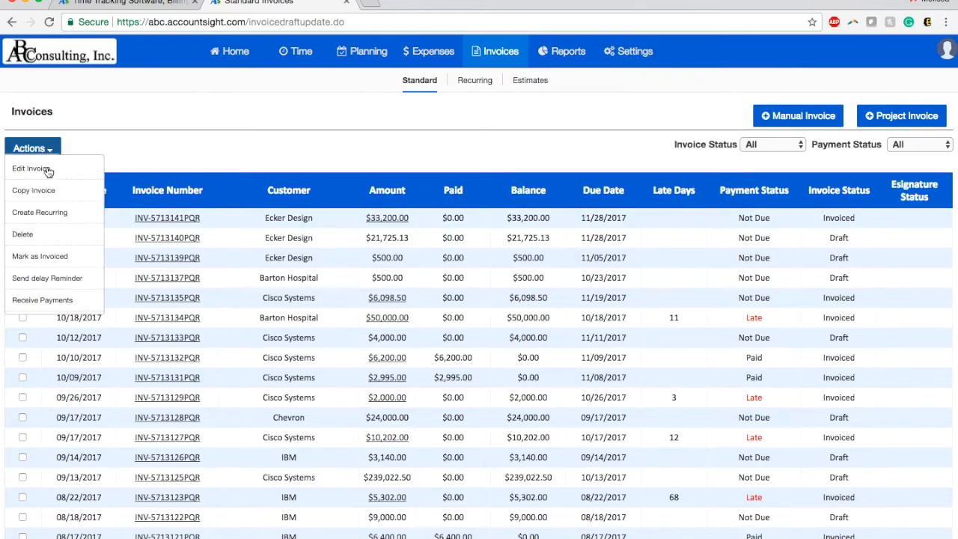
{"action": "left_click", "coordinate": [34, 301]}
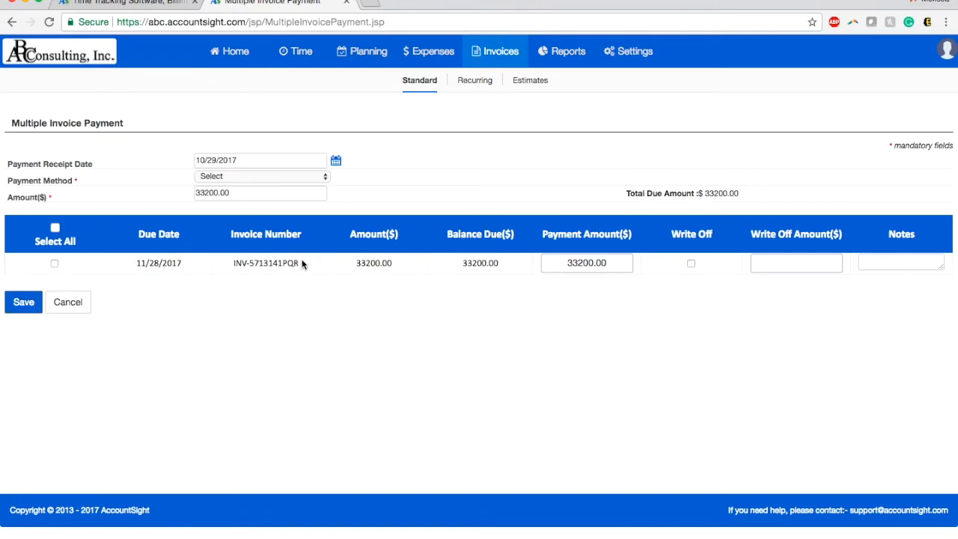
{"action": "left_click", "coordinate": [291, 177]}
{"action": "left_click", "coordinate": [290, 188]}
{"action": "left_click", "coordinate": [54, 263]}
{"action": "left_click", "coordinate": [23, 301]}
Examine the invoice status and payment status filter options of the invoice list.
{"action": "left_click", "coordinate": [774, 141]}
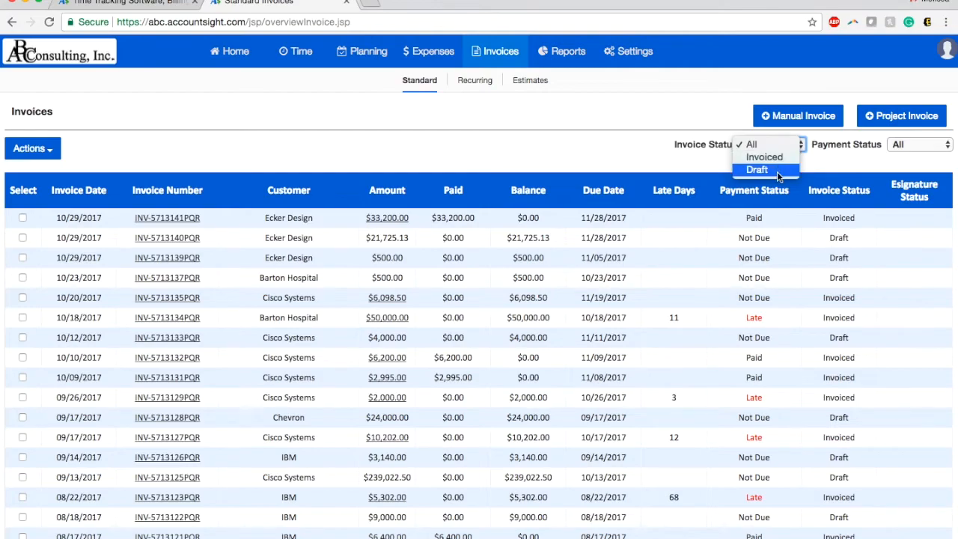
{"action": "left_click", "coordinate": [906, 143]}
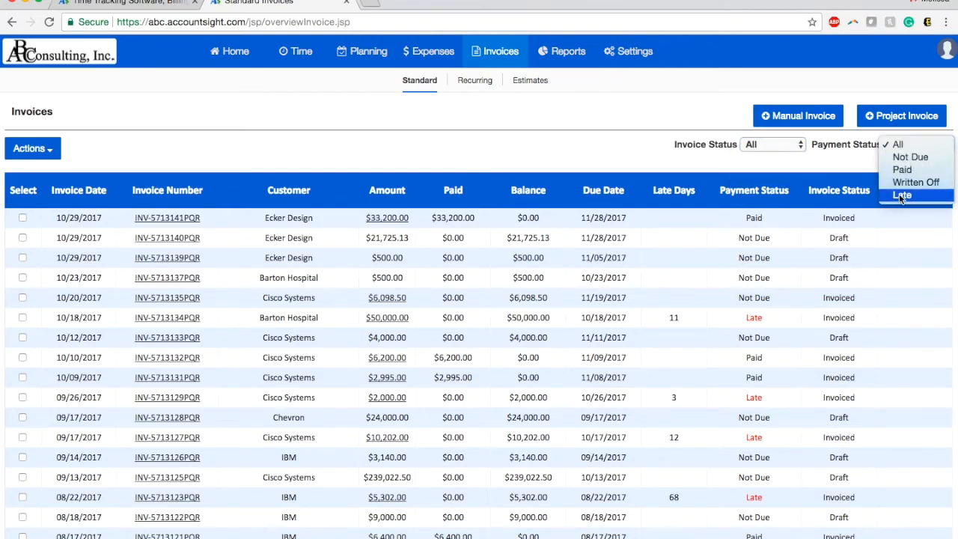
{"action": "left_click", "coordinate": [800, 158]}
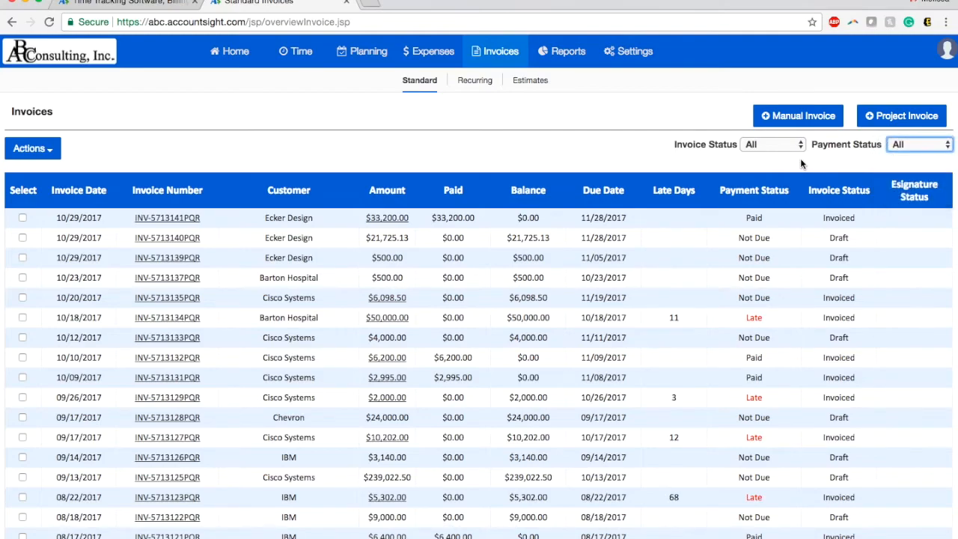